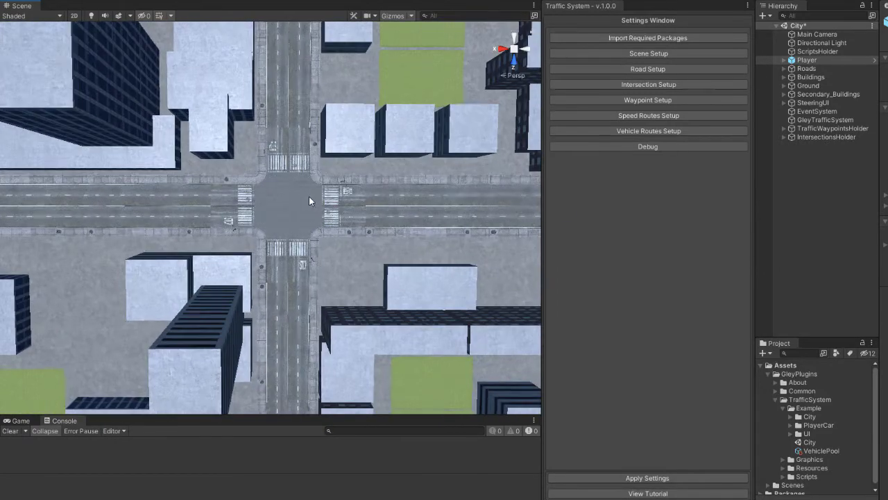
Open the Road Setup options in the Traffic System window.
{"action": "left_click", "coordinate": [640, 70]}
View the existing roads, then create a new road and generate its lane waypoints.
{"action": "left_click", "coordinate": [672, 98]}
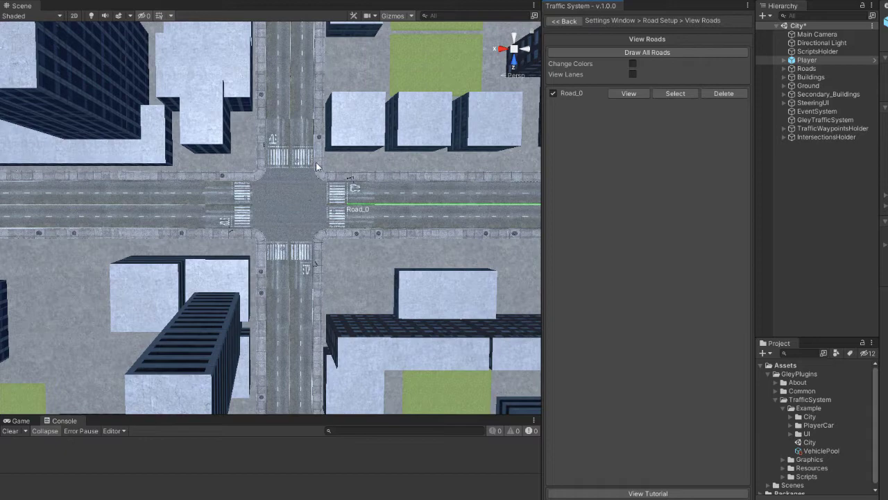
{"action": "left_click", "coordinate": [564, 21]}
{"action": "left_click", "coordinate": [648, 67]}
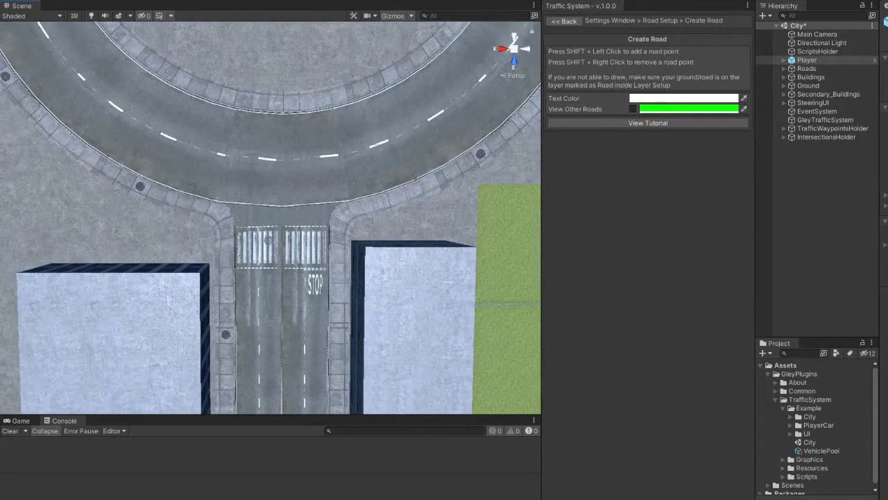
{"action": "left_click", "coordinate": [298, 138], "text": "shift"}
{"action": "left_click", "coordinate": [648, 470]}
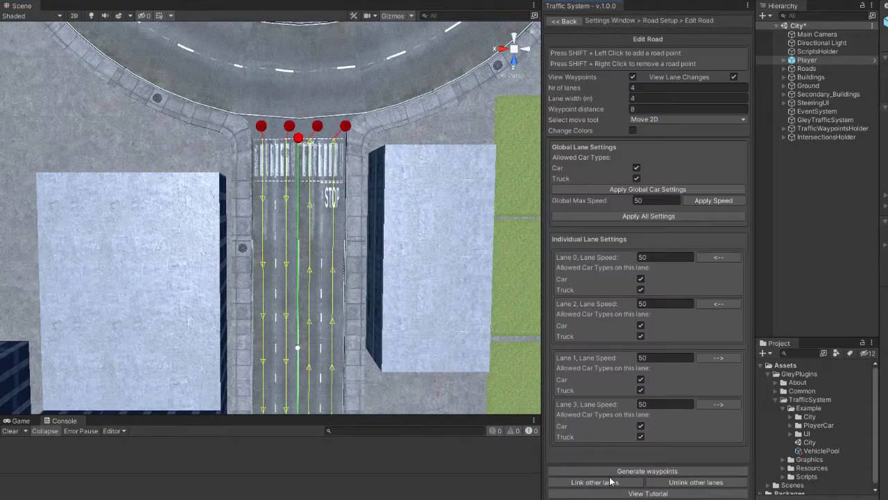
Create another road by placing its end points, then return to Road Setup.
{"action": "left_click", "coordinate": [565, 21]}
{"action": "left_click", "coordinate": [662, 69]}
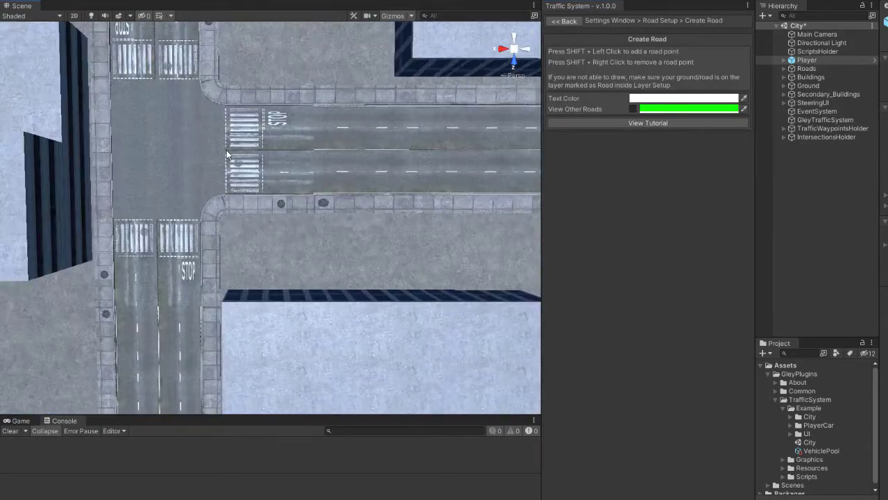
{"action": "left_click", "coordinate": [227, 154], "text": "shift"}
{"action": "middle_click_drag", "start_coordinate": [471, 238], "coordinate": [506, 64]}
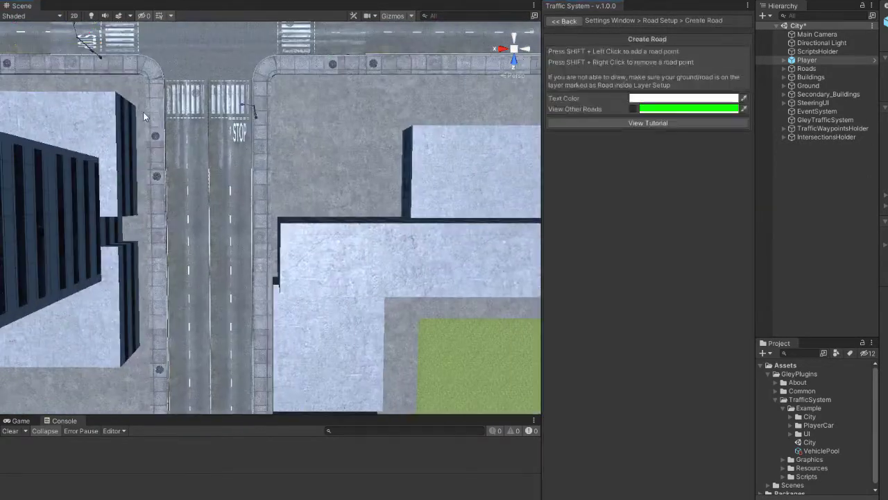
{"action": "middle_click_drag", "start_coordinate": [317, 76], "coordinate": [270, 177]}
{"action": "left_click", "coordinate": [270, 177], "text": "shift"}
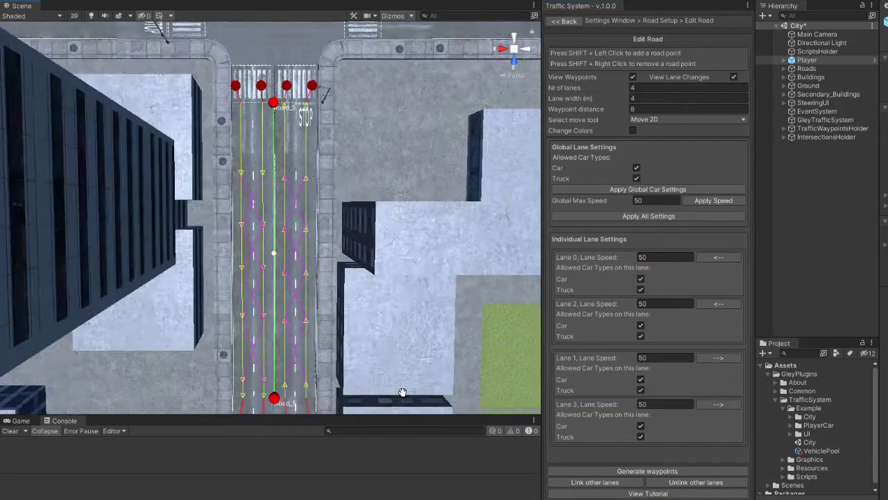
{"action": "middle_click_drag", "start_coordinate": [486, 41], "coordinate": [500, 167]}
{"action": "left_click", "coordinate": [566, 22]}
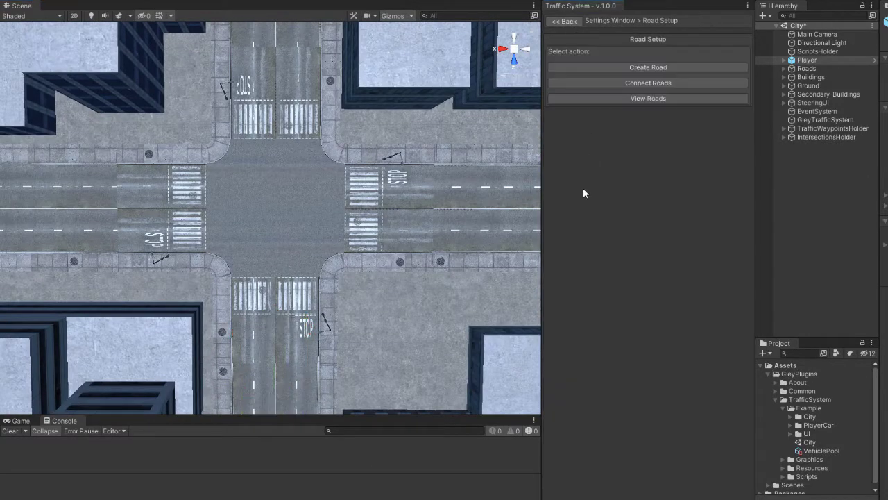
Connect the left road's lanes to Road_5 Lanes 3 and 1 and Road_0 Lanes 1 and 3.
{"action": "left_click", "coordinate": [604, 83]}
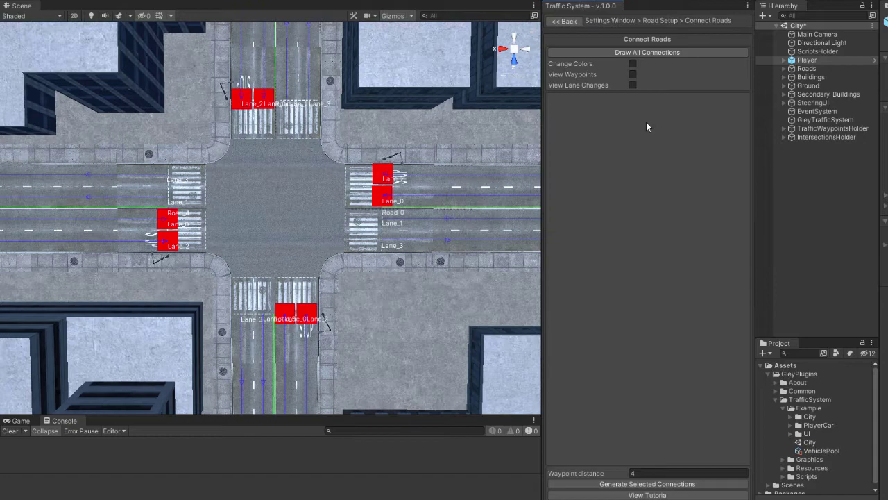
{"action": "scroll", "coordinate": [277, 247], "scroll_direction": "up", "scroll_amount": 2}
{"action": "scroll", "coordinate": [284, 240], "scroll_direction": "up", "scroll_amount": 2}
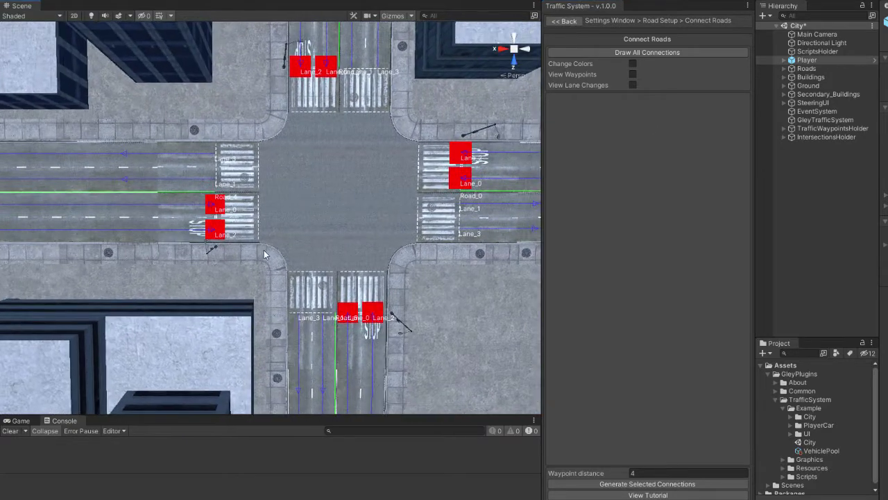
{"action": "left_click", "coordinate": [220, 234]}
{"action": "left_click", "coordinate": [303, 316]}
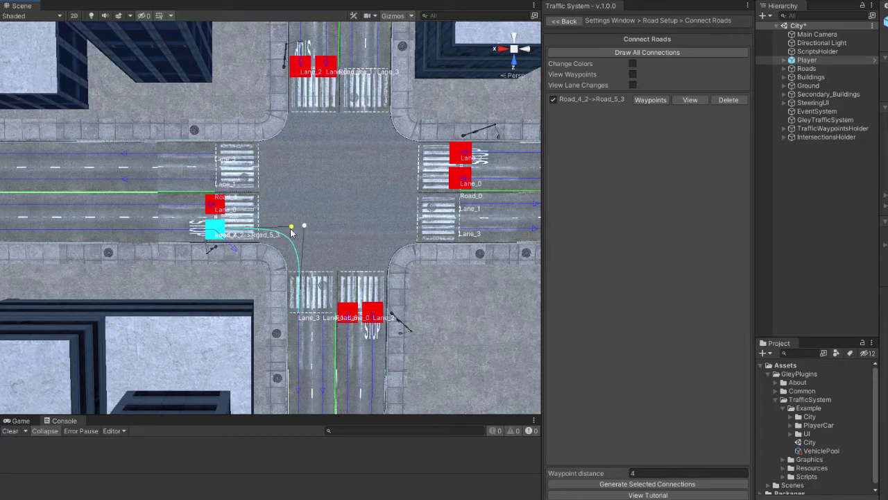
{"action": "left_click", "coordinate": [323, 312]}
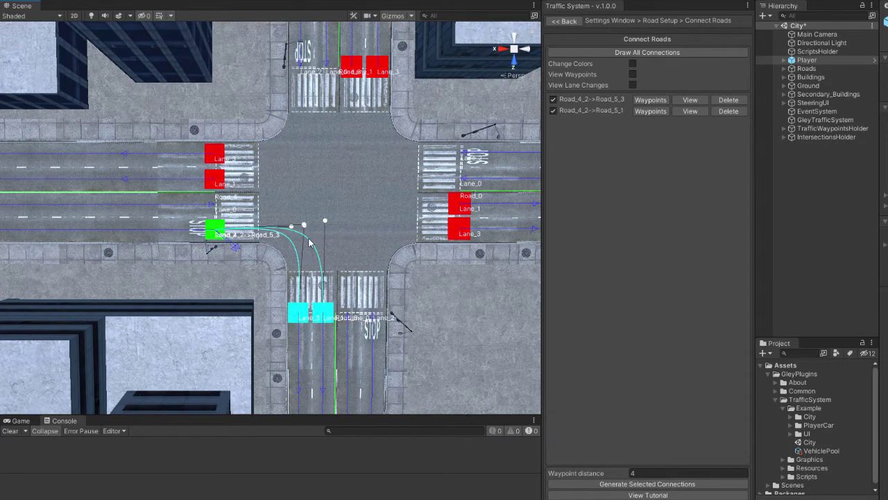
{"action": "left_click", "coordinate": [219, 231]}
{"action": "left_click", "coordinate": [214, 204]}
{"action": "left_click", "coordinate": [459, 204]}
{"action": "left_click", "coordinate": [459, 231]}
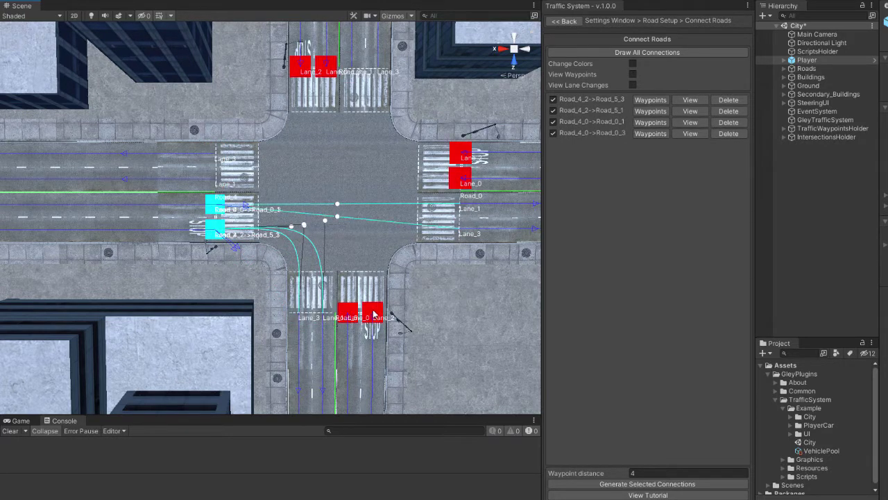
Connect Road_5 Lane_2 to Road_0 Lanes 3 and 1, and Lane_0 to Road_3 Lanes 3 and 1.
{"action": "left_click", "coordinate": [372, 312]}
{"action": "left_click", "coordinate": [459, 231]}
{"action": "left_click", "coordinate": [459, 207]}
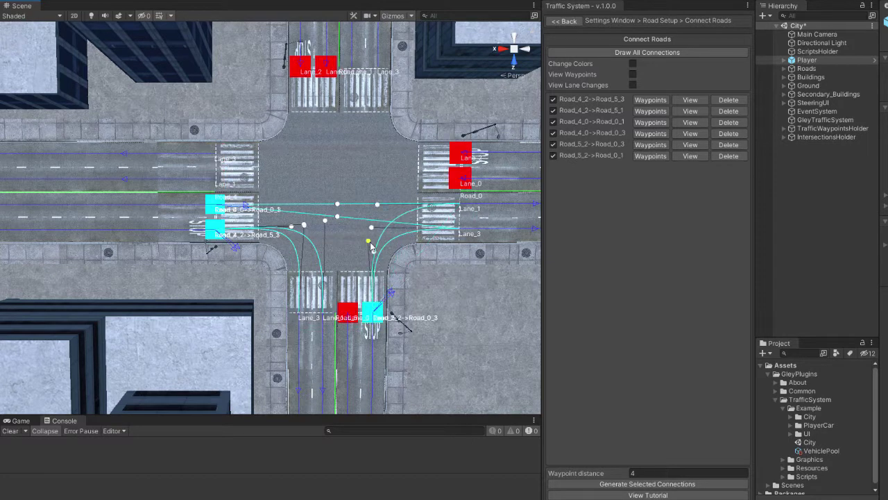
{"action": "left_click", "coordinate": [350, 313]}
{"action": "left_click", "coordinate": [374, 71]}
{"action": "left_click", "coordinate": [351, 72]}
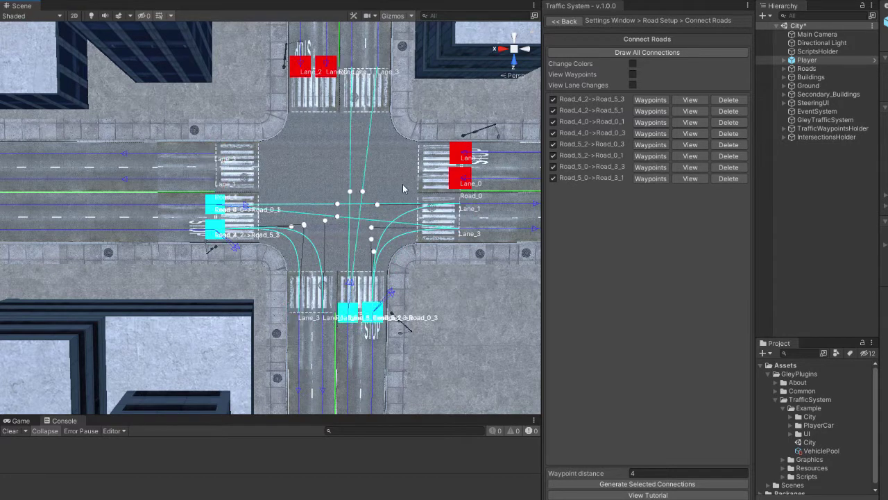
Connect Road_0 Lane_0 to Road_4 Lanes 1 and 3, and Lane_2 to Road_3 Lanes 3 and 1.
{"action": "left_click", "coordinate": [634, 58]}
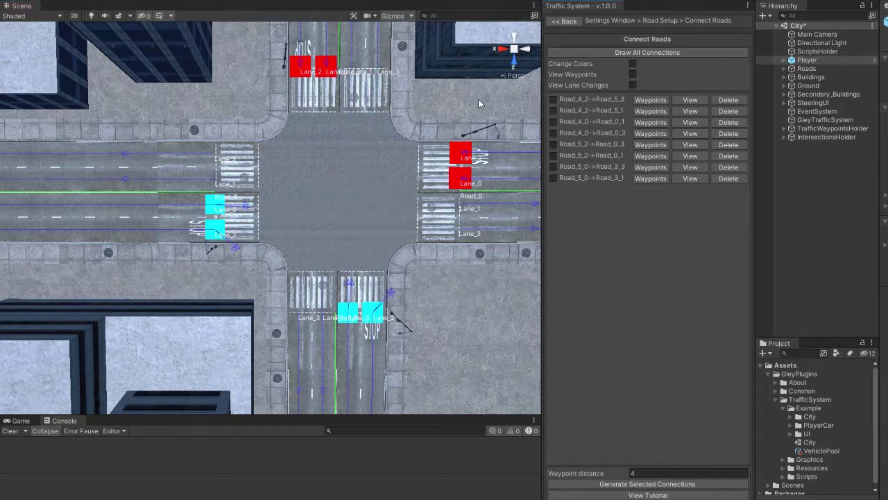
{"action": "left_click", "coordinate": [460, 182]}
{"action": "left_click", "coordinate": [223, 184]}
{"action": "left_click", "coordinate": [223, 159]}
{"action": "left_click", "coordinate": [460, 152]}
{"action": "left_click", "coordinate": [377, 75]}
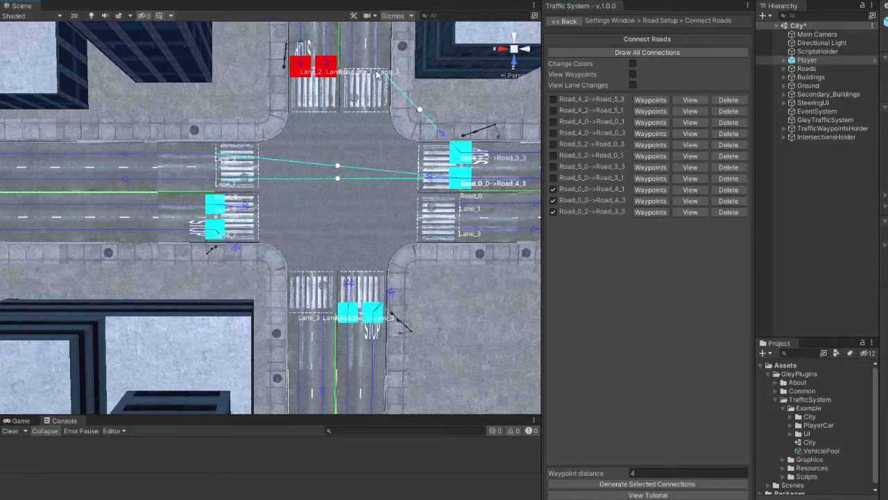
{"action": "left_click", "coordinate": [460, 152]}
{"action": "left_click", "coordinate": [354, 69]}
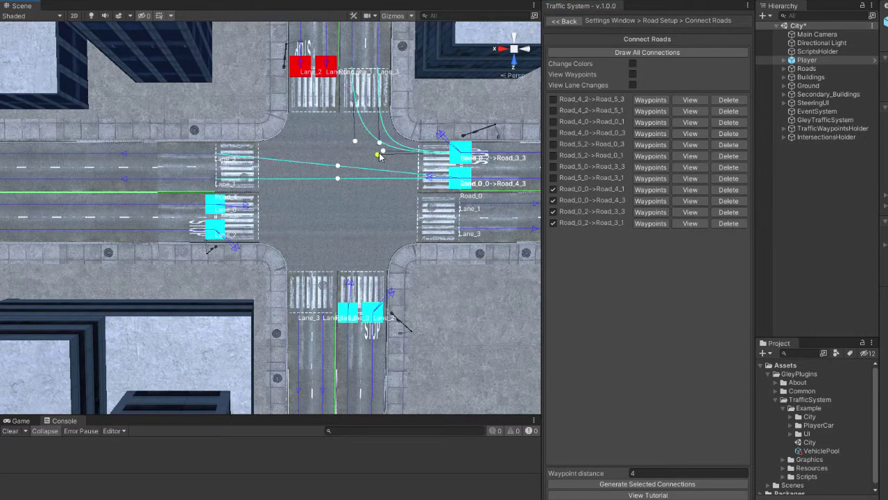
Connect Road_3's lanes to Road_4 and the bottom road, then generate the connection waypoints.
{"action": "left_click", "coordinate": [647, 52]}
{"action": "left_click", "coordinate": [300, 66]}
{"action": "left_click", "coordinate": [223, 158]}
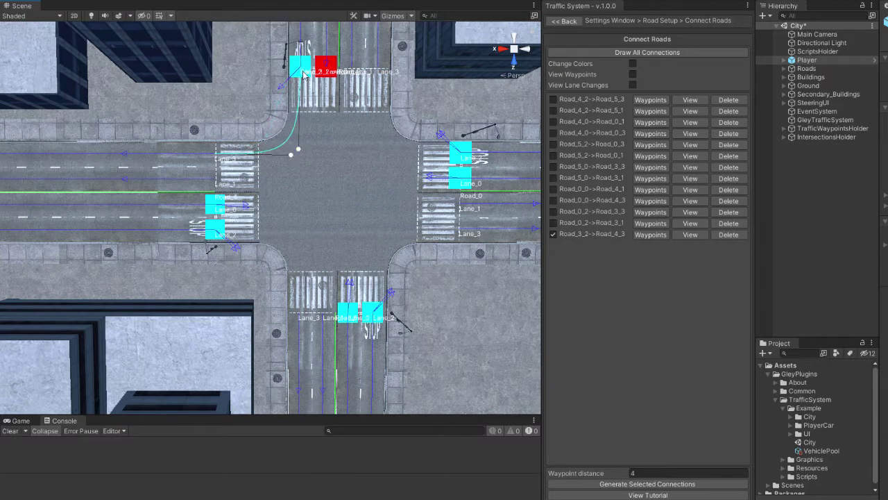
{"action": "left_click", "coordinate": [226, 180]}
{"action": "left_click", "coordinate": [326, 66]}
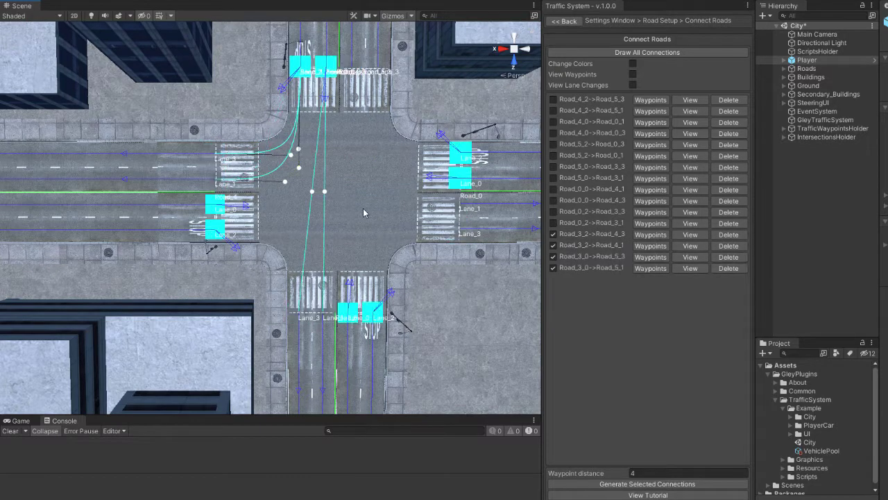
{"action": "left_click", "coordinate": [636, 54]}
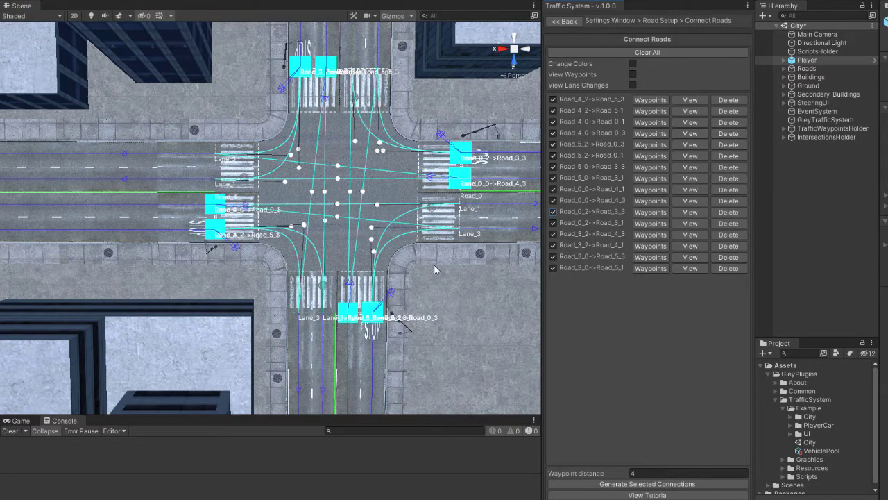
{"action": "left_click", "coordinate": [651, 483]}
Create traffic-lights intersection Intersection_1 (green 10, yellow 2) and add its first road.
{"action": "left_click", "coordinate": [563, 21]}
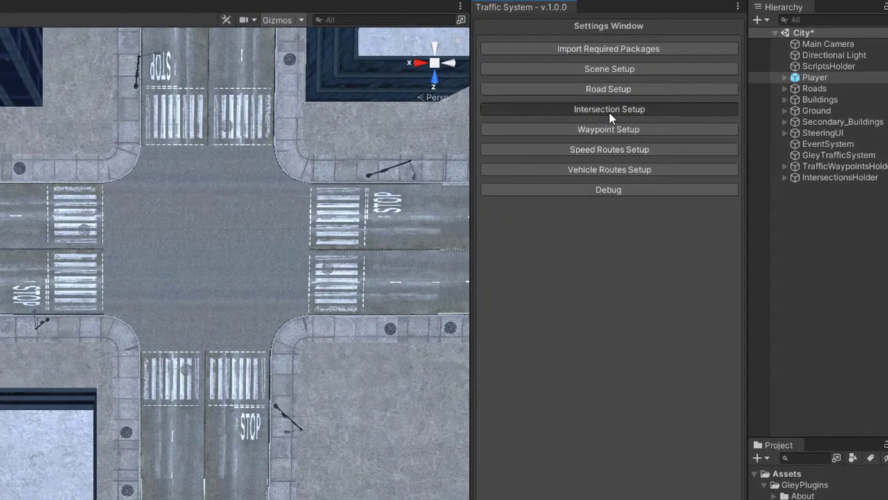
{"action": "left_click", "coordinate": [609, 113]}
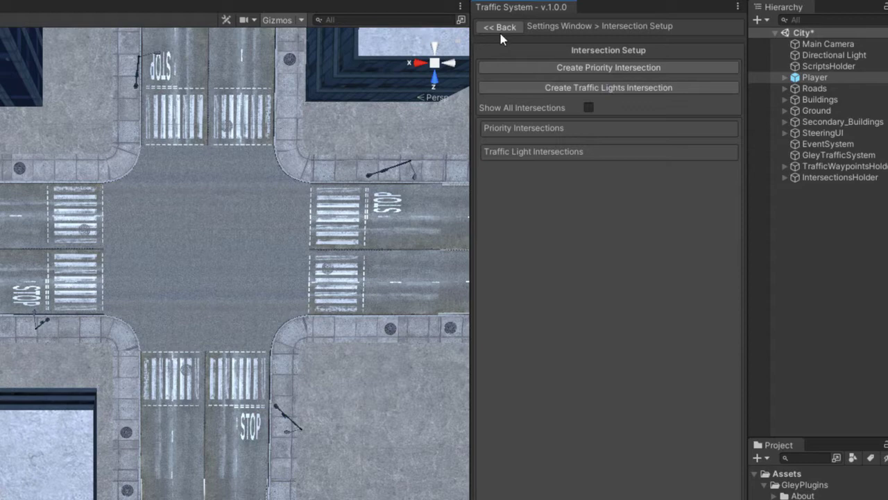
{"action": "left_click", "coordinate": [619, 89]}
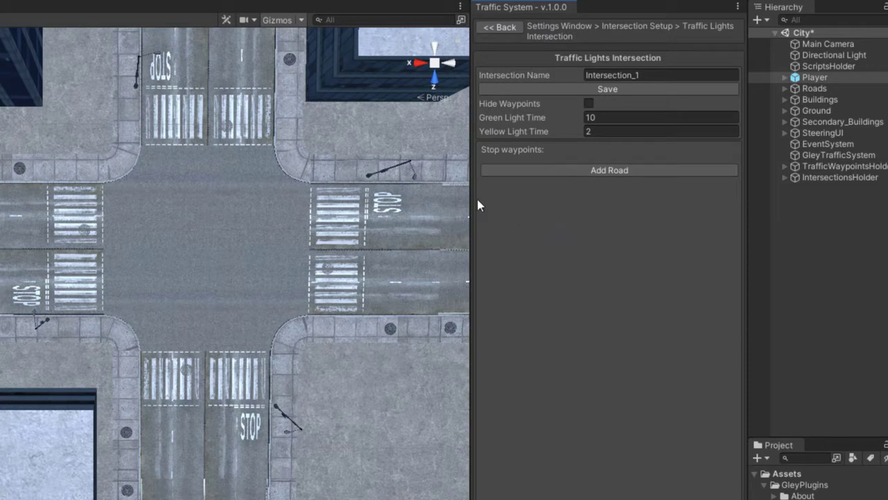
{"action": "left_click", "coordinate": [611, 170]}
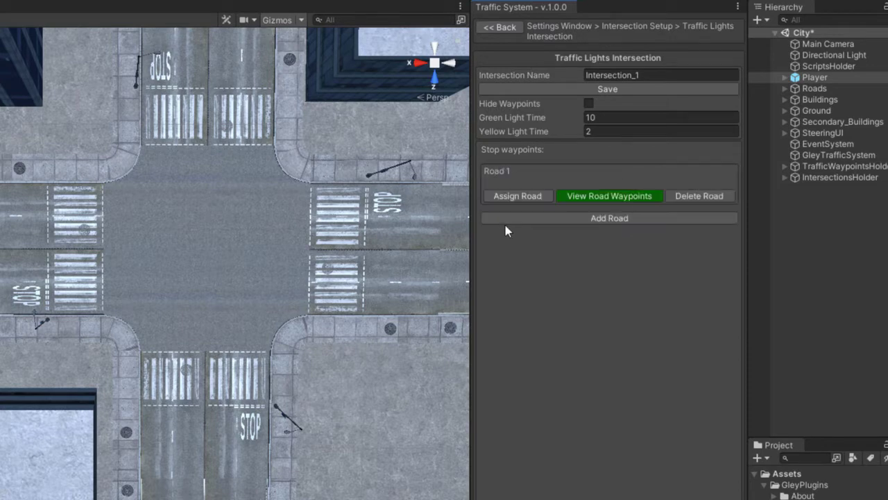
Give Road 1 two stop waypoints on Road_4's lanes plus red, yellow and green light slots.
{"action": "left_click", "coordinate": [514, 195]}
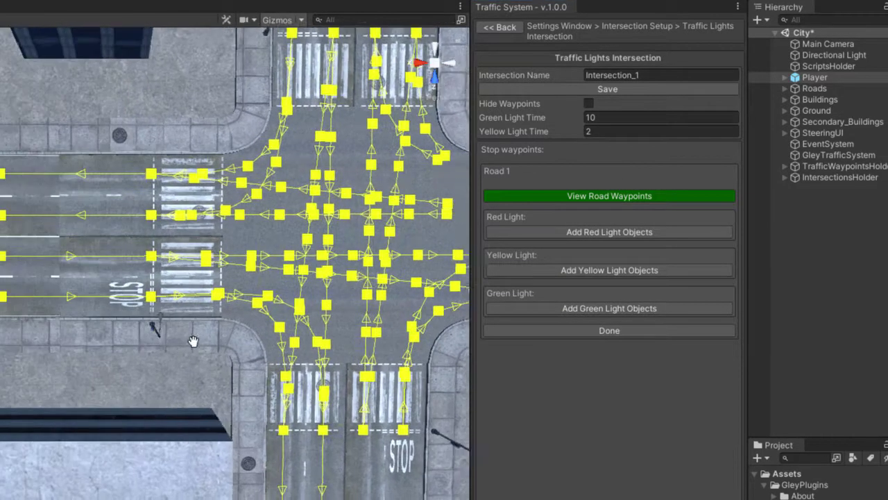
{"action": "scroll", "coordinate": [151, 338], "scroll_direction": "up", "scroll_amount": 5}
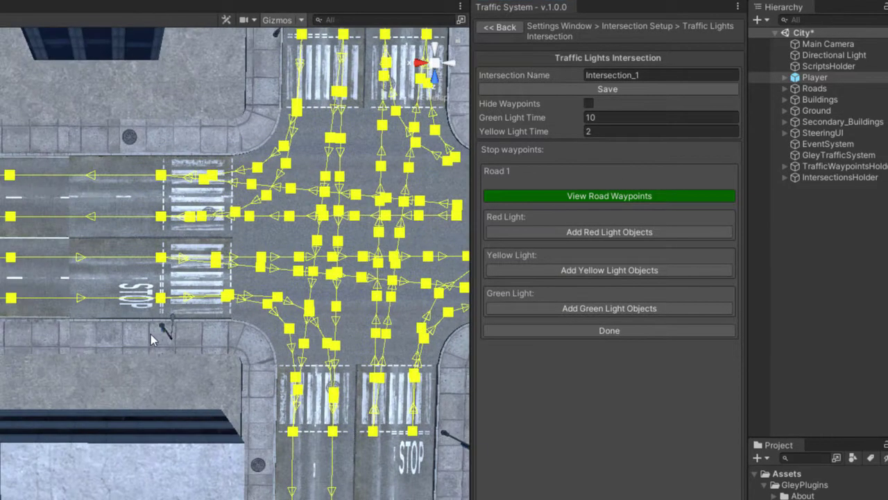
{"action": "left_click", "coordinate": [160, 298]}
{"action": "left_click", "coordinate": [161, 258]}
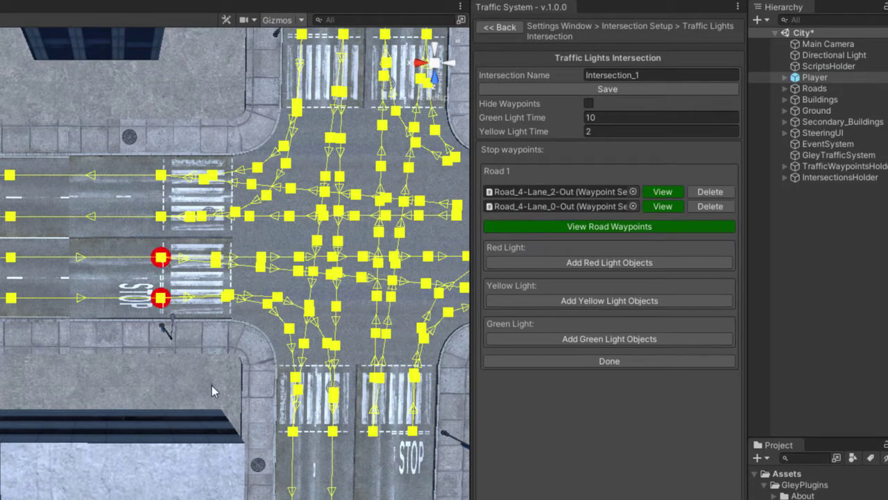
{"action": "left_click", "coordinate": [585, 262]}
{"action": "left_click", "coordinate": [609, 314]}
{"action": "left_click", "coordinate": [609, 367]}
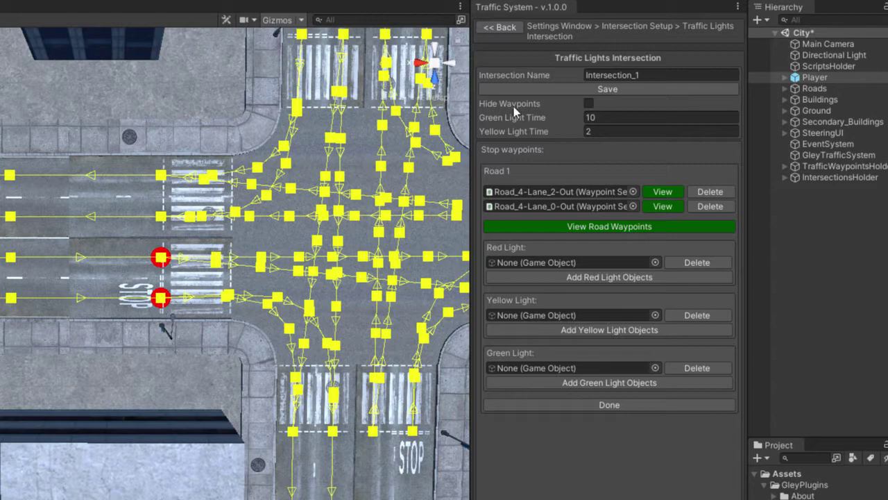
Hide waypoint markers and select the corner traffic light post in the scene.
{"action": "left_click", "coordinate": [588, 103]}
{"action": "left_click", "coordinate": [173, 337]}
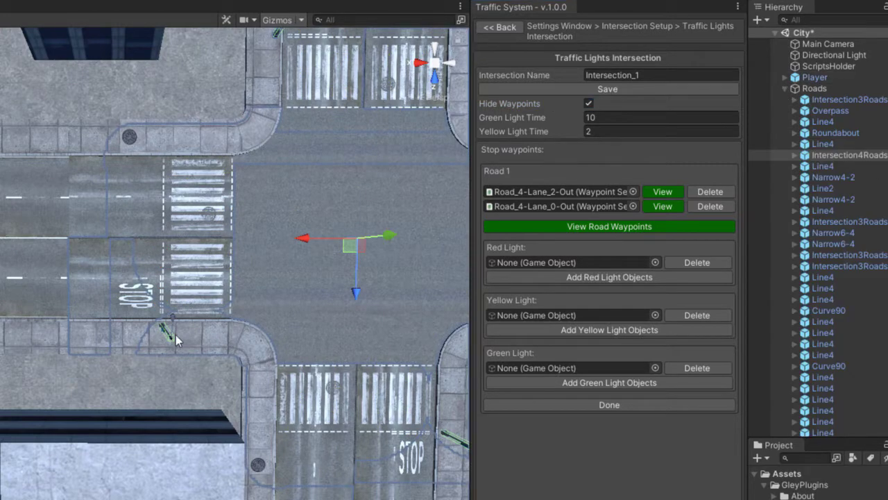
{"action": "mouse_move", "coordinate": [172, 334]}
{"action": "right_mouse_down"}
{"action": "mouse_move", "coordinate": [254, 313]}
{"action": "mouse_move", "coordinate": [201, 230]}
{"action": "right_mouse_up"}
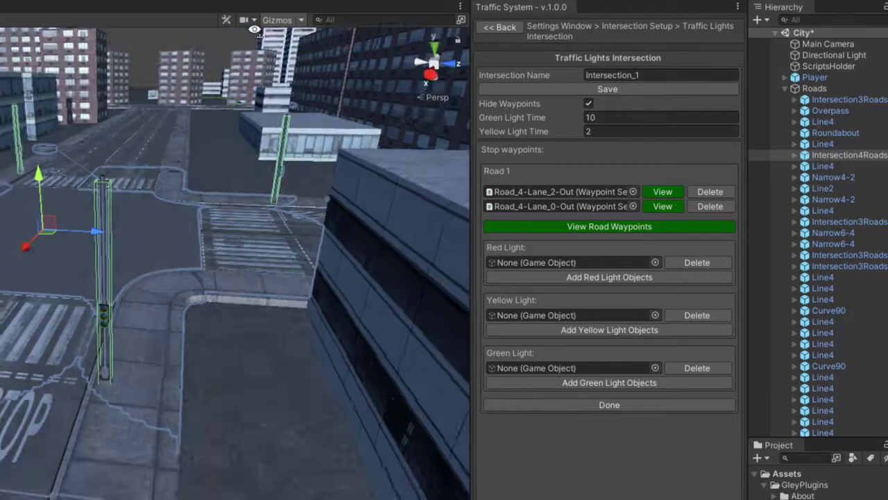
{"action": "scroll", "coordinate": [200, 231], "scroll_direction": "up", "scroll_amount": 5}
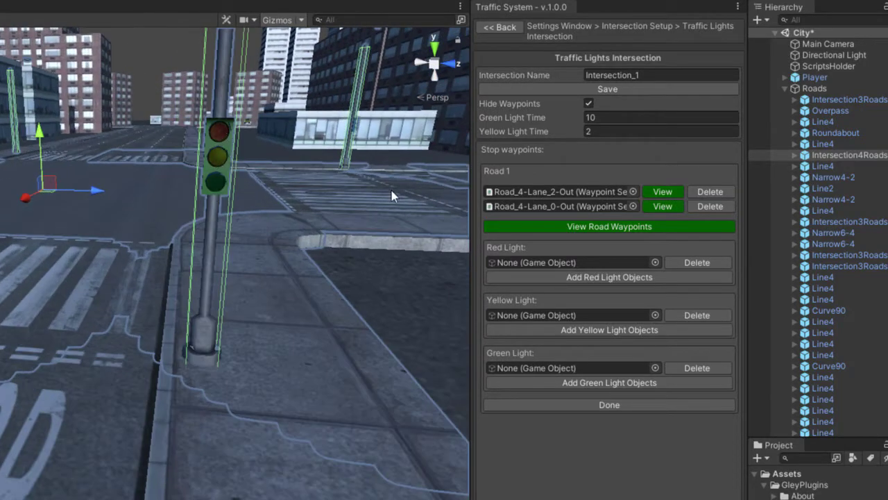
{"action": "left_click", "coordinate": [220, 150]}
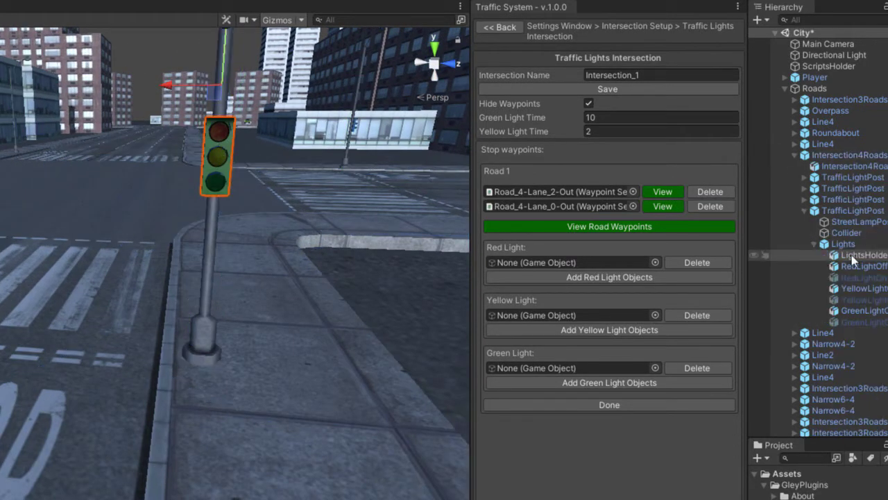
Drag RedLightOn, YellowLightOn and GreenLightOn into Road 1's red, yellow and green slots.
{"action": "left_click", "coordinate": [861, 277]}
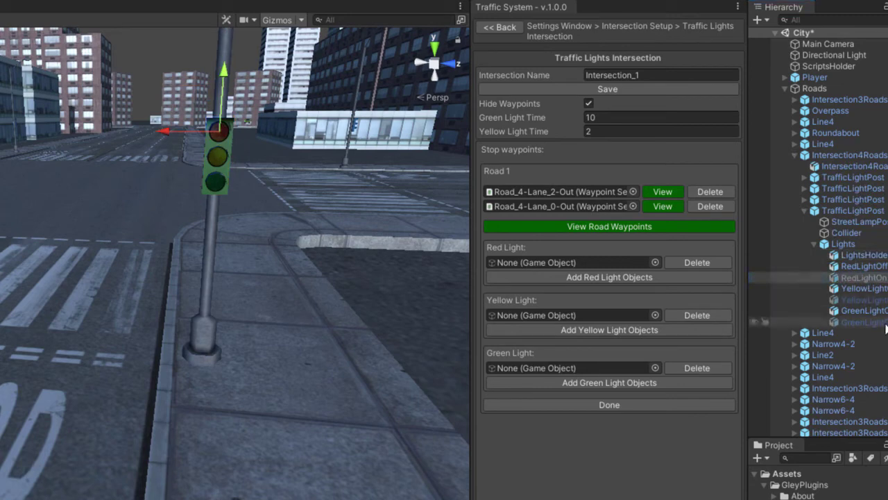
{"action": "left_click", "coordinate": [860, 299]}
{"action": "left_click", "coordinate": [864, 322]}
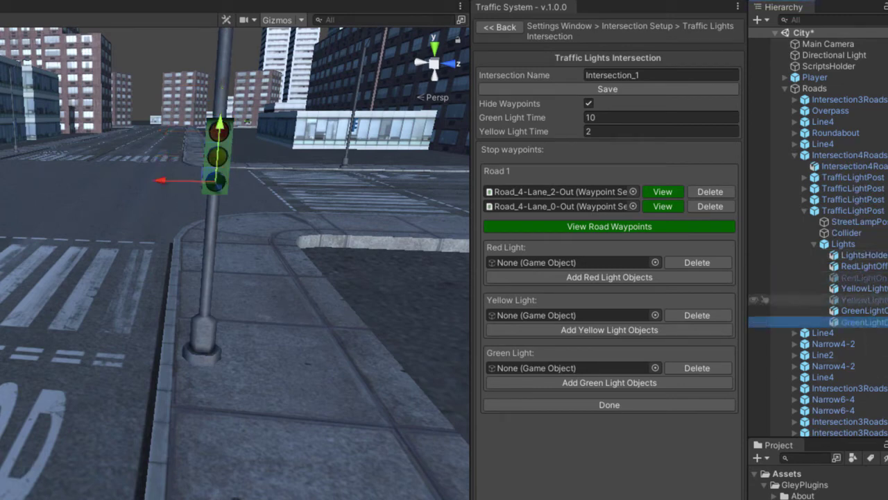
{"action": "left_click_drag", "start_coordinate": [861, 278], "coordinate": [569, 264]}
{"action": "left_click_drag", "start_coordinate": [864, 299], "coordinate": [571, 319]}
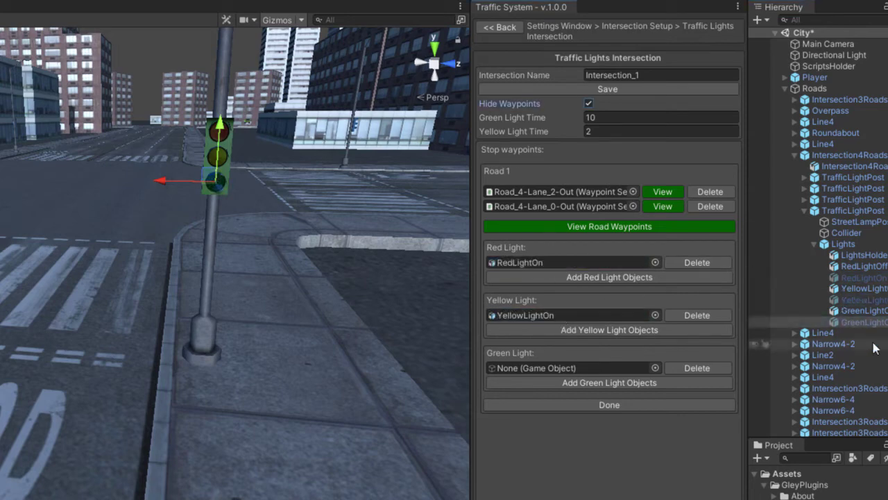
{"action": "left_click_drag", "start_coordinate": [864, 322], "coordinate": [636, 363]}
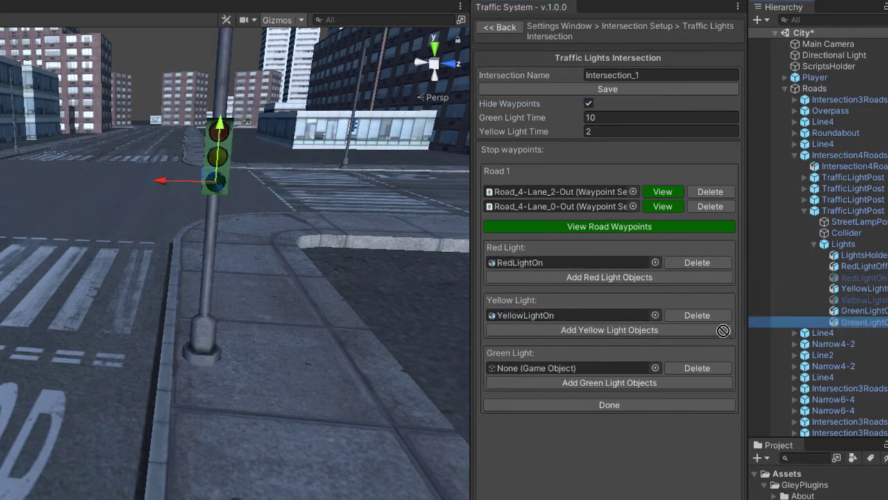
Finish Road 1, then add Road 2 with two stop waypoints and red, yellow, green slots.
{"action": "left_click", "coordinate": [608, 407]}
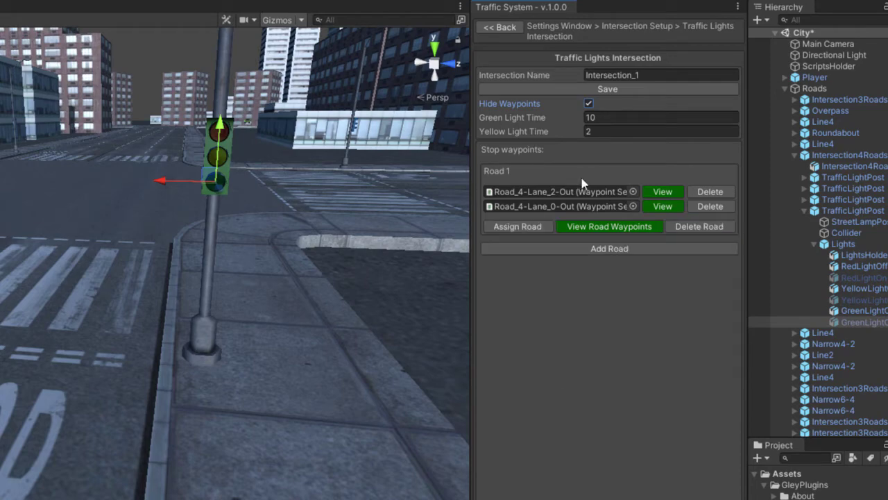
{"action": "middle_click_drag", "start_coordinate": [240, 229], "coordinate": [244, 271]}
{"action": "left_click_drag", "start_coordinate": [244, 270], "coordinate": [333, 281], "text": "alt"}
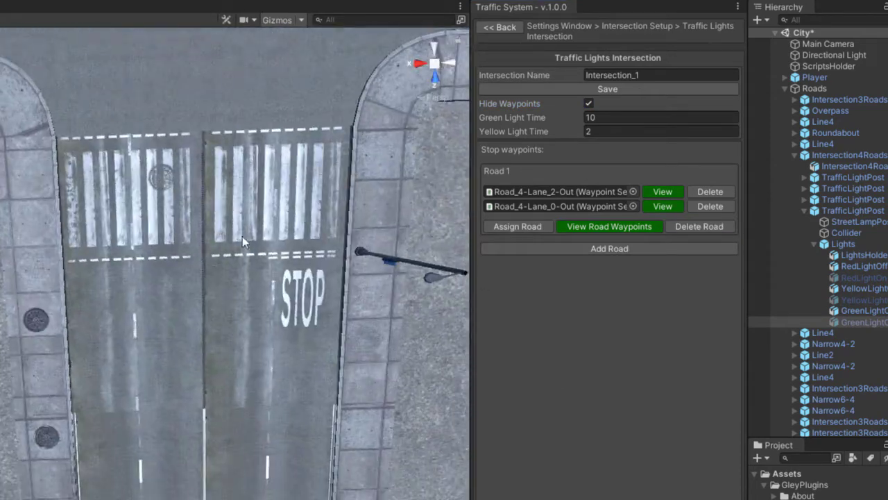
{"action": "left_click_drag", "start_coordinate": [333, 281], "coordinate": [270, 234], "text": "alt"}
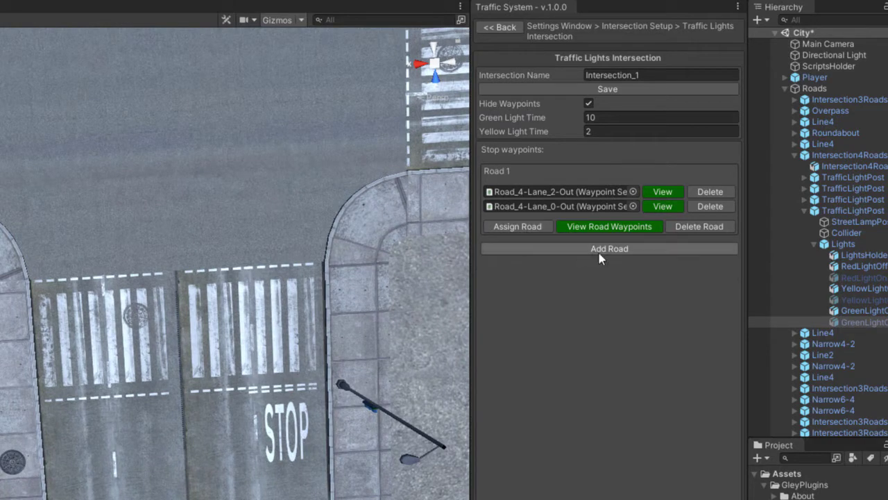
{"action": "left_click", "coordinate": [599, 253]}
{"action": "left_click", "coordinate": [517, 273]}
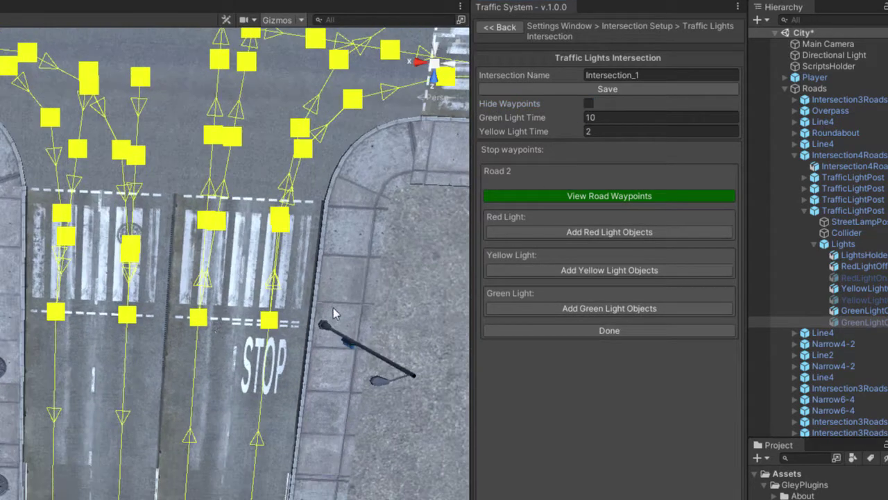
{"action": "left_click", "coordinate": [198, 317]}
{"action": "left_click", "coordinate": [268, 317]}
{"action": "left_click", "coordinate": [610, 259]}
{"action": "left_click", "coordinate": [609, 313]}
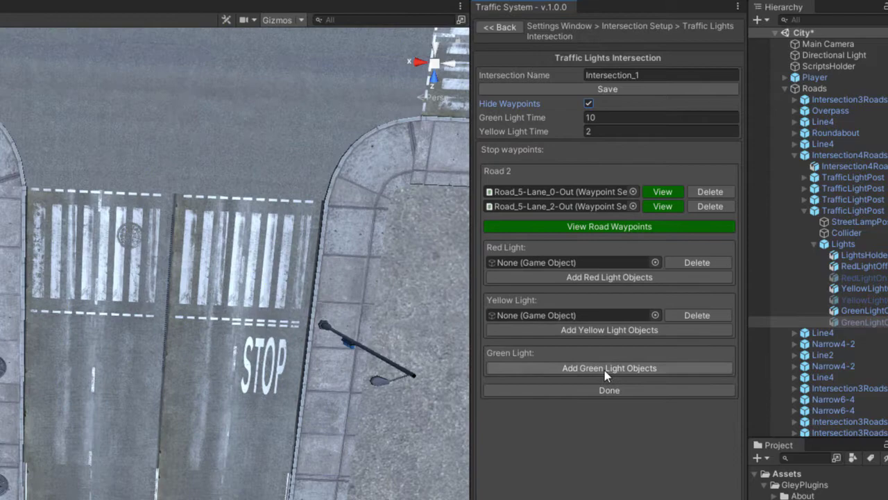
{"action": "left_click", "coordinate": [604, 370]}
Assign RedLightOn, YellowLightOn and GreenLightOn as Road 2's lights and finish it.
{"action": "left_click_drag", "start_coordinate": [177, 242], "coordinate": [184, 349], "text": "alt"}
{"action": "left_click", "coordinate": [183, 348]}
{"action": "left_click_drag", "start_coordinate": [864, 266], "coordinate": [569, 262]}
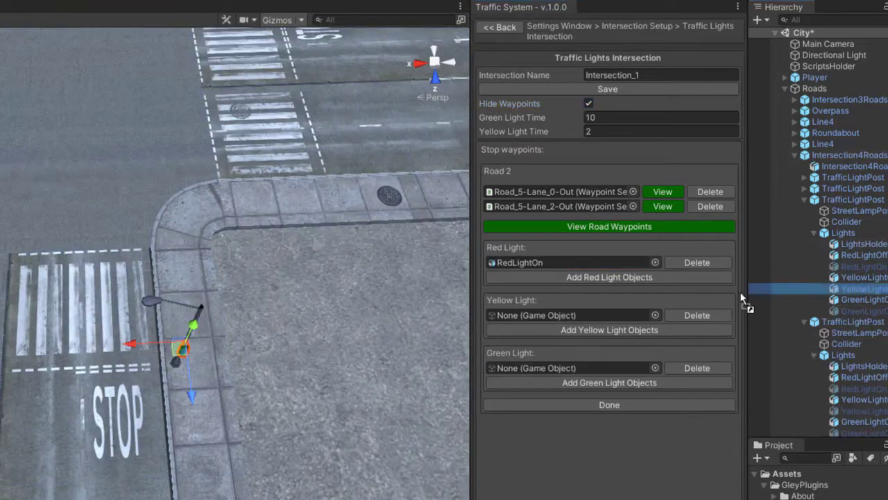
{"action": "left_click_drag", "start_coordinate": [864, 288], "coordinate": [569, 315]}
{"action": "left_click_drag", "start_coordinate": [864, 311], "coordinate": [550, 368]}
{"action": "left_click", "coordinate": [610, 404]}
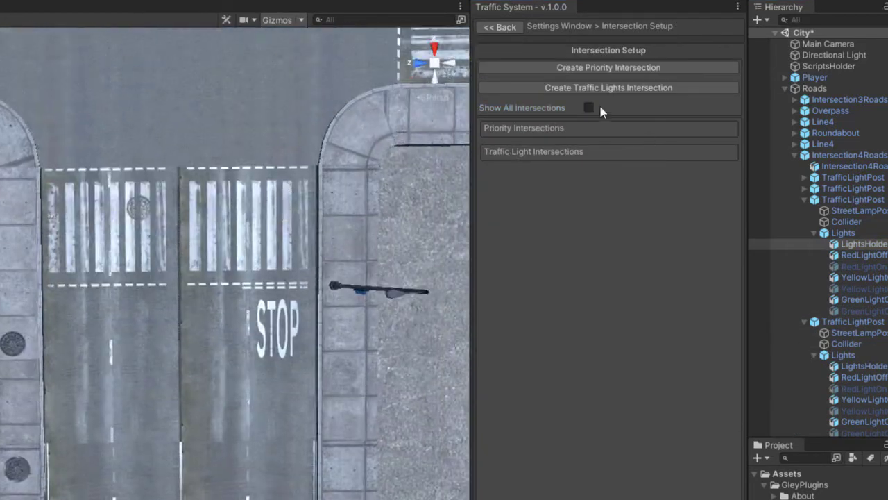
Reopen Intersection_1, add Road 3 with stop waypoints, and assign its red and yellow lights.
{"action": "left_click", "coordinate": [534, 151]}
{"action": "left_click", "coordinate": [650, 170]}
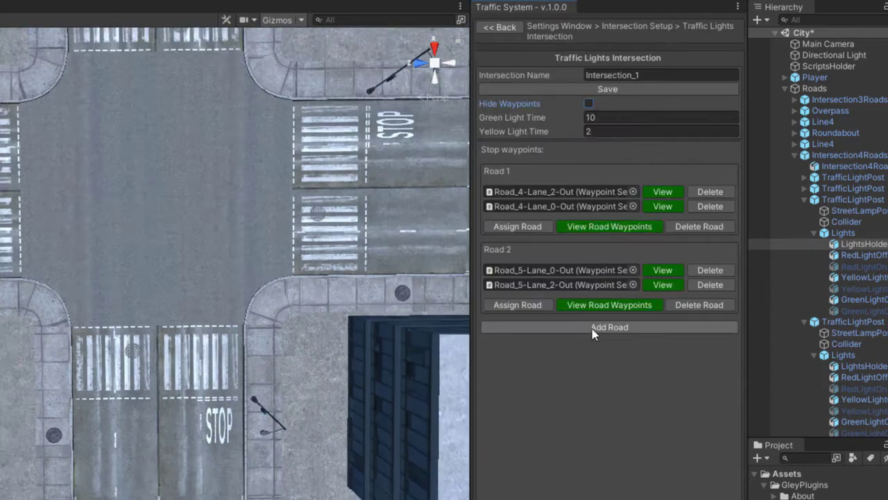
{"action": "left_click", "coordinate": [592, 328]}
{"action": "left_click", "coordinate": [544, 354]}
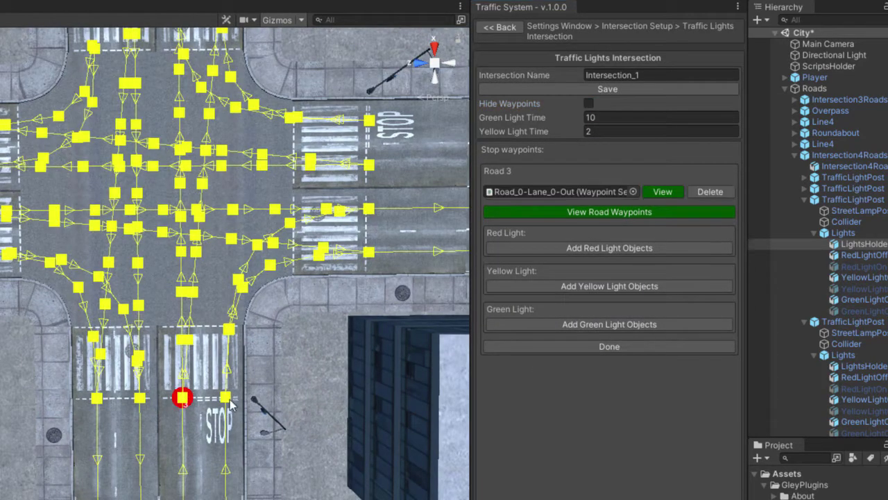
{"action": "left_click", "coordinate": [588, 105]}
{"action": "scroll", "coordinate": [235, 324], "scroll_direction": "up", "scroll_amount": 5}
{"action": "scroll", "coordinate": [279, 341], "scroll_direction": "up", "scroll_amount": 3}
{"action": "left_click_drag", "start_coordinate": [864, 243], "coordinate": [569, 262]}
{"action": "left_click_drag", "start_coordinate": [864, 265], "coordinate": [569, 315]}
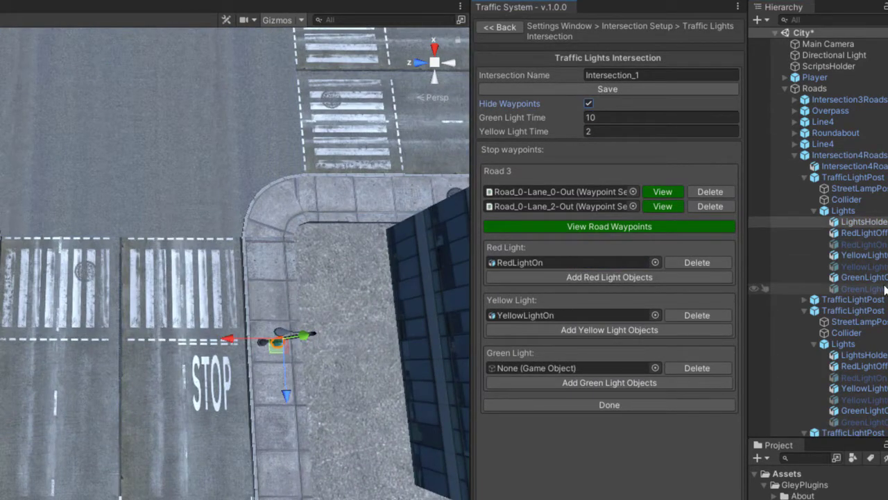
{"action": "left_click", "coordinate": [609, 404]}
Add Road 4 with stop waypoints and assign RedLightOn, YellowLightOn and GreenLightOn as its lights.
{"action": "left_click", "coordinate": [611, 460]}
{"action": "left_click", "coordinate": [511, 428]}
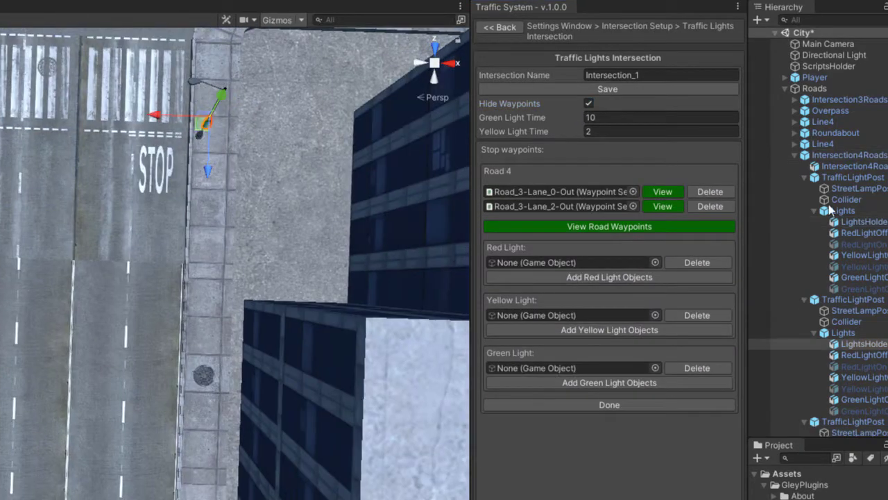
{"action": "left_click_drag", "start_coordinate": [864, 366], "coordinate": [569, 263]}
{"action": "left_click_drag", "start_coordinate": [864, 389], "coordinate": [569, 315]}
{"action": "left_click_drag", "start_coordinate": [864, 411], "coordinate": [569, 368]}
{"action": "left_click", "coordinate": [609, 405]}
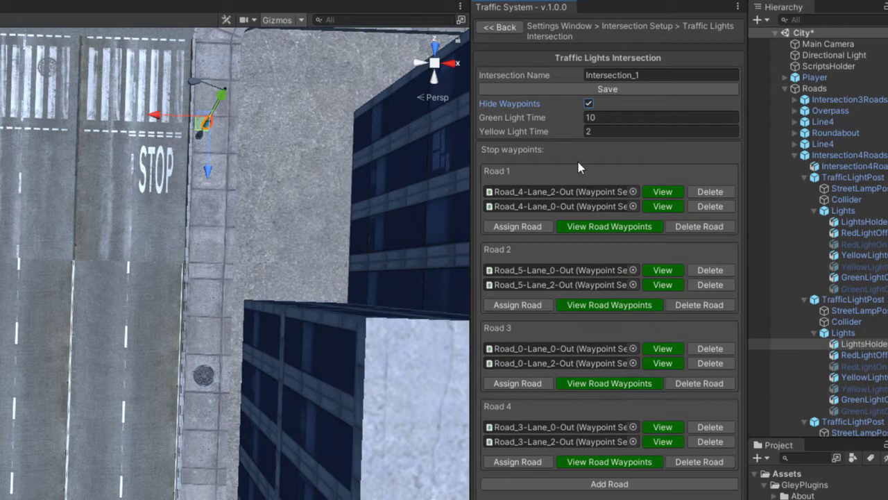
Zoom out to check the intersection, save Intersection_1, and go back to the intersection list.
{"action": "scroll", "coordinate": [146, 134], "scroll_direction": "down", "scroll_amount": 3}
{"action": "scroll", "coordinate": [202, 183], "scroll_direction": "down", "scroll_amount": 3}
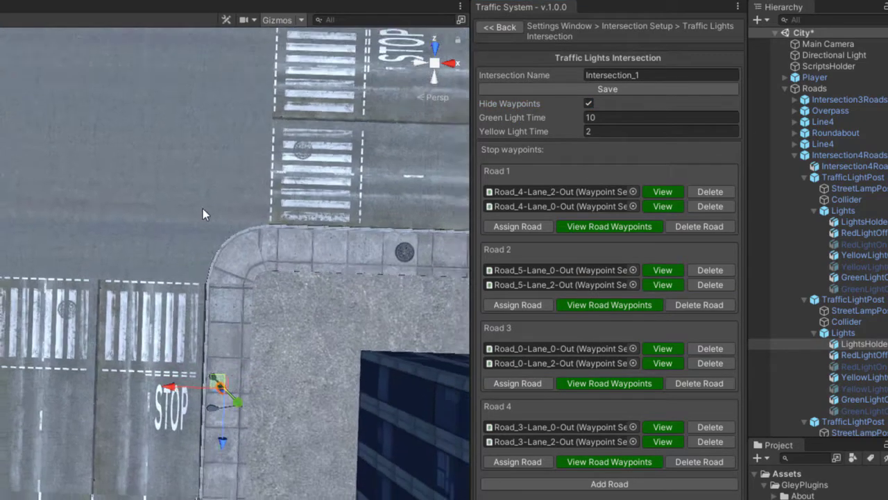
{"action": "scroll", "coordinate": [187, 187], "scroll_direction": "down", "scroll_amount": 3}
{"action": "scroll", "coordinate": [192, 280], "scroll_direction": "down", "scroll_amount": 2}
{"action": "right_click_drag", "start_coordinate": [192, 280], "coordinate": [208, 267]}
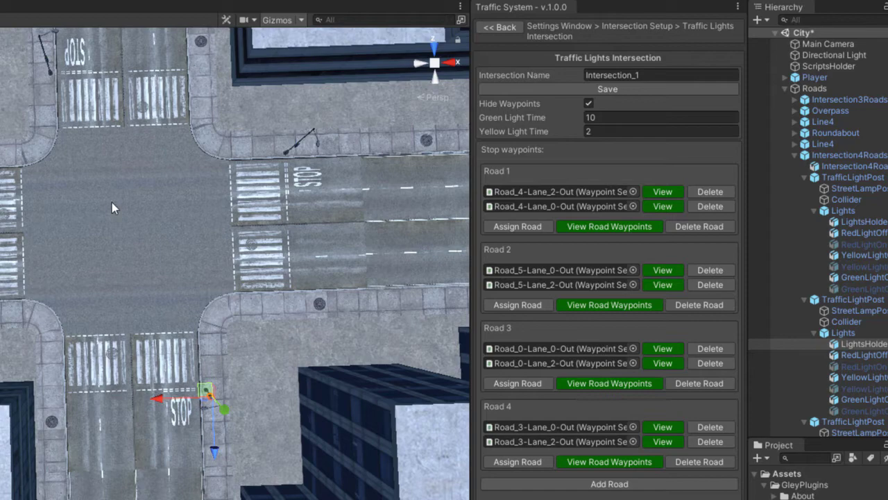
{"action": "left_click", "coordinate": [636, 89]}
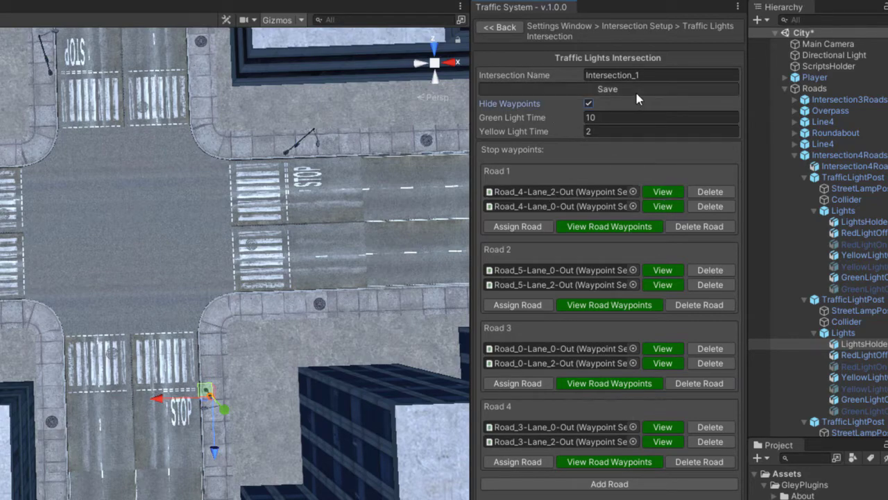
{"action": "left_click", "coordinate": [498, 28]}
Return to the main traffic settings and collapse the Roads group in the Hierarchy.
{"action": "left_click", "coordinate": [500, 27]}
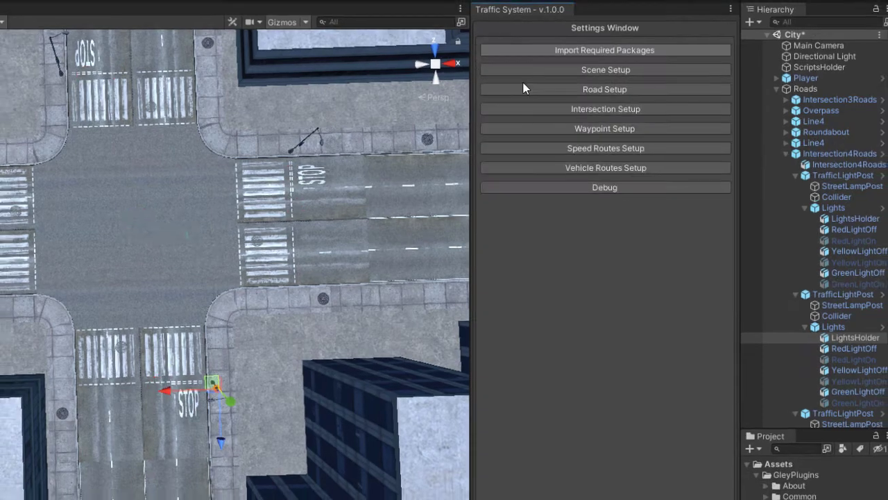
{"action": "scroll", "coordinate": [193, 203], "scroll_direction": "down", "scroll_amount": 2}
{"action": "scroll", "coordinate": [193, 204], "scroll_direction": "down", "scroll_amount": 3}
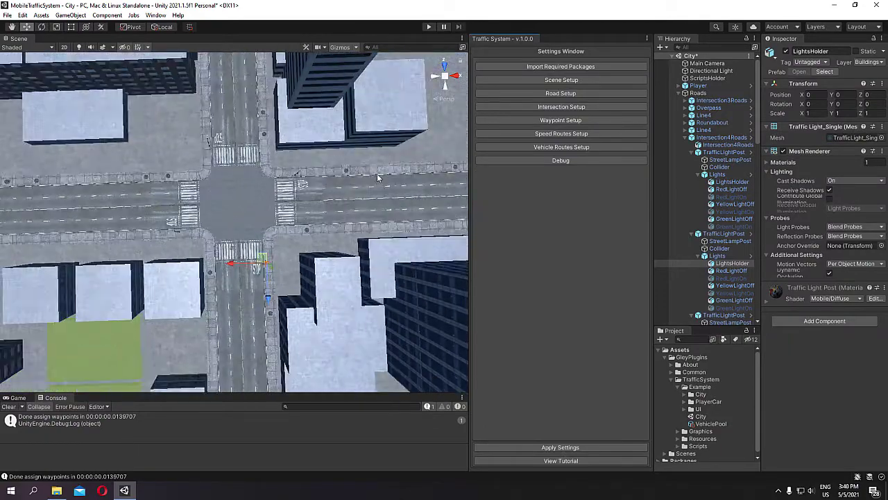
{"action": "scroll", "coordinate": [377, 173], "scroll_direction": "down", "scroll_amount": 3}
{"action": "scroll", "coordinate": [333, 171], "scroll_direction": "down", "scroll_amount": 2}
{"action": "scroll", "coordinate": [334, 172], "scroll_direction": "up", "scroll_amount": 3}
{"action": "scroll", "coordinate": [334, 171], "scroll_direction": "up", "scroll_amount": 2}
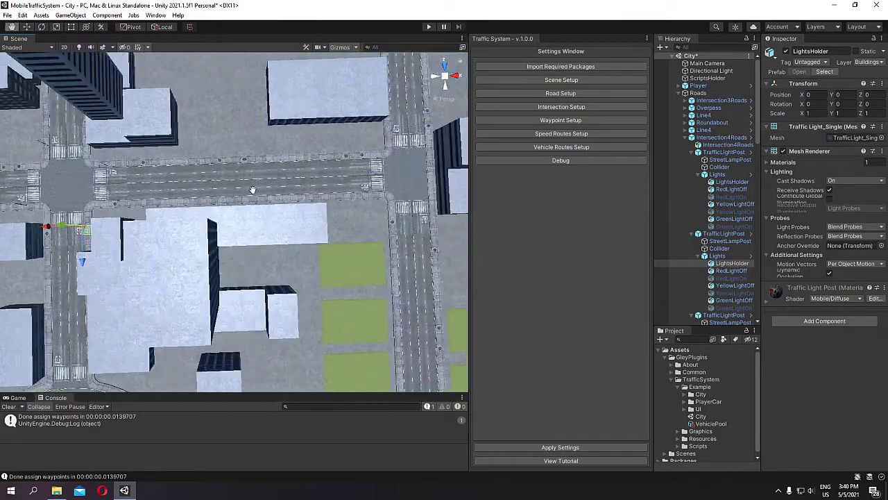
{"action": "scroll", "coordinate": [333, 172], "scroll_direction": "up", "scroll_amount": 2}
{"action": "scroll", "coordinate": [333, 171], "scroll_direction": "up", "scroll_amount": 2}
{"action": "left_click", "coordinate": [679, 94]}
Select and frame the Player car, then move it beside the four-way intersection.
{"action": "left_click", "coordinate": [698, 87]}
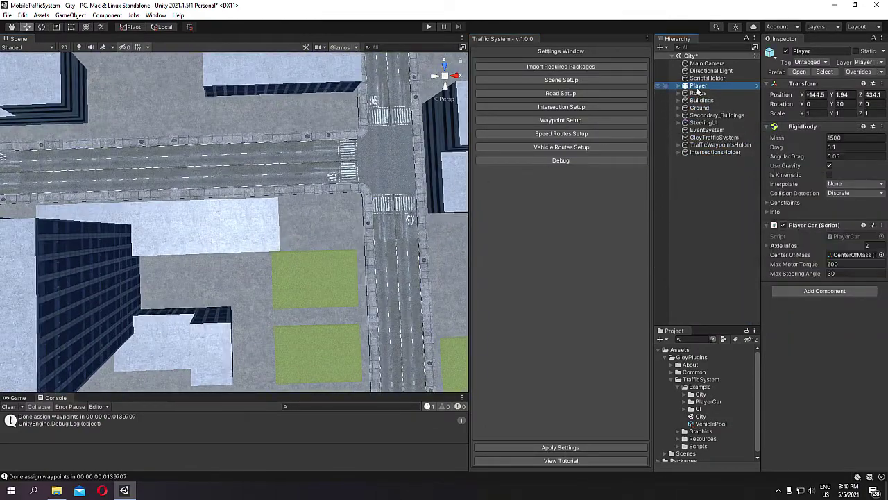
{"action": "double_click", "coordinate": [709, 86]}
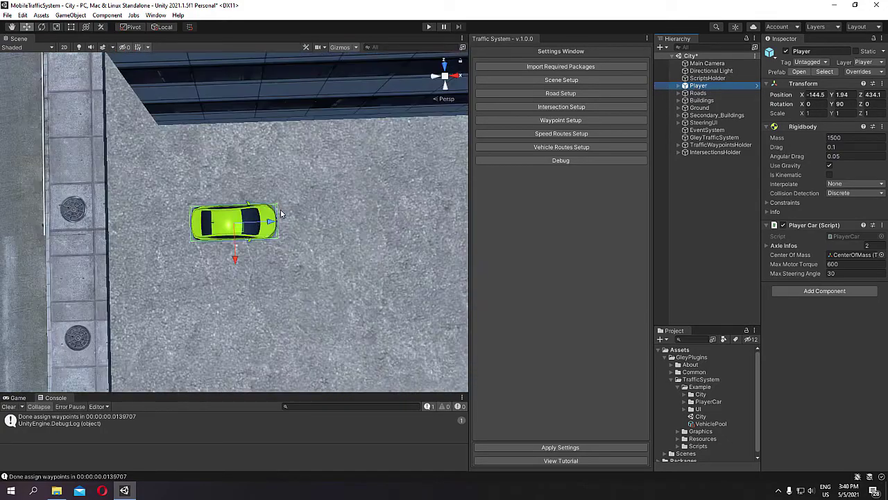
{"action": "scroll", "coordinate": [291, 192], "scroll_direction": "down", "scroll_amount": 4}
{"action": "scroll", "coordinate": [304, 188], "scroll_direction": "down", "scroll_amount": 2}
{"action": "middle_click_drag", "start_coordinate": [303, 188], "coordinate": [174, 150]}
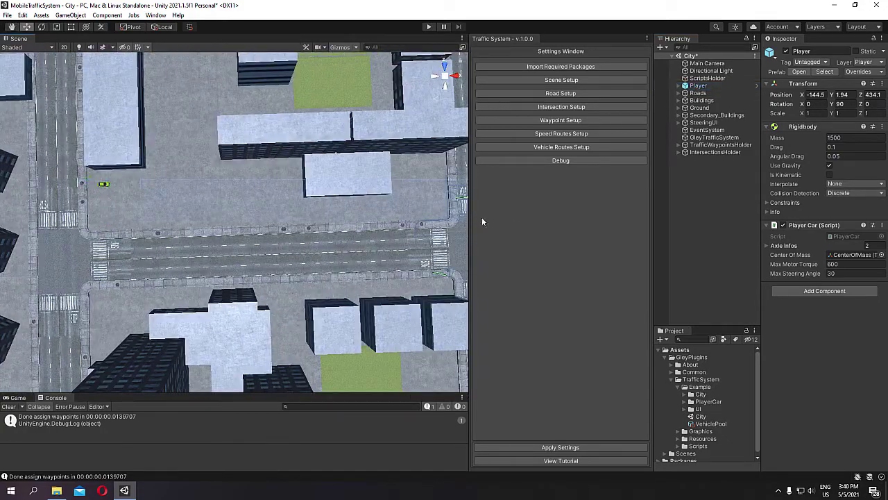
{"action": "left_click_drag", "start_coordinate": [408, 218], "coordinate": [429, 217]}
{"action": "middle_click_drag", "start_coordinate": [428, 217], "coordinate": [232, 200]}
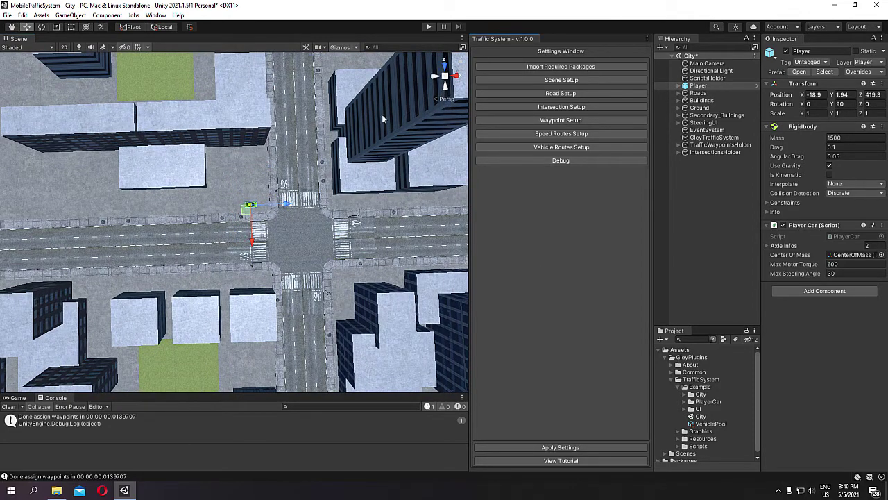
Enter Play mode and orbit the view to watch cars and the corner traffic light.
{"action": "left_click", "coordinate": [428, 28]}
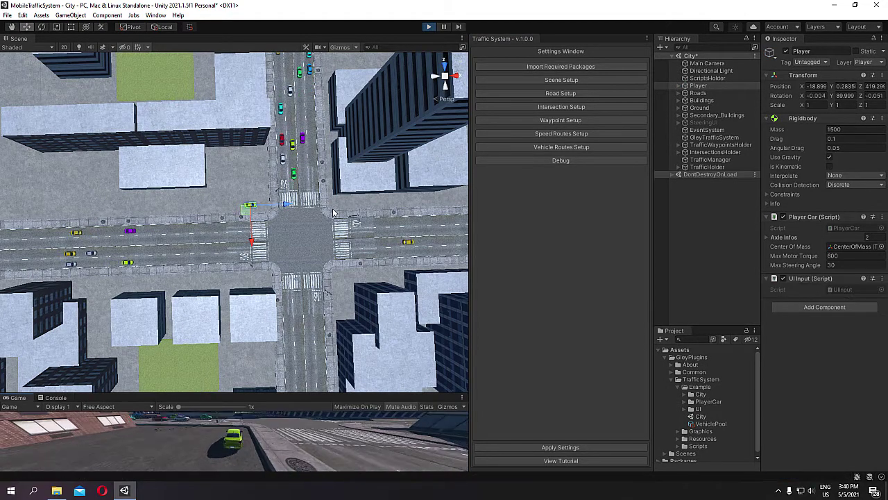
{"action": "scroll", "coordinate": [333, 212], "scroll_direction": "up", "scroll_amount": 3}
{"action": "scroll", "coordinate": [333, 223], "scroll_direction": "up", "scroll_amount": 3}
{"action": "scroll", "coordinate": [333, 223], "scroll_direction": "up", "scroll_amount": 2}
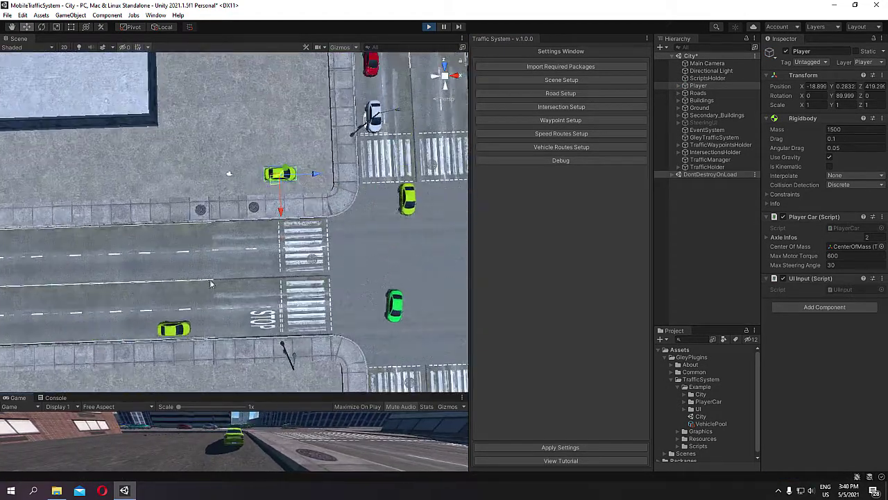
{"action": "mouse_move", "coordinate": [344, 220]}
{"action": "left_mouse_down", "text": "alt"}
{"action": "mouse_move", "coordinate": [236, 149]}
{"action": "mouse_move", "coordinate": [285, 211]}
{"action": "mouse_move", "coordinate": [307, 155]}
{"action": "left_mouse_up", "text": "alt"}
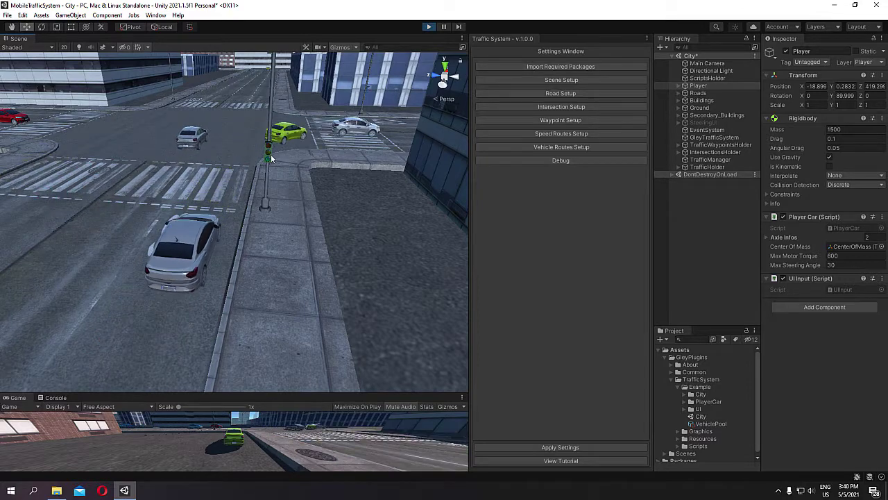
{"action": "left_click_drag", "start_coordinate": [282, 162], "coordinate": [124, 148], "text": "alt"}
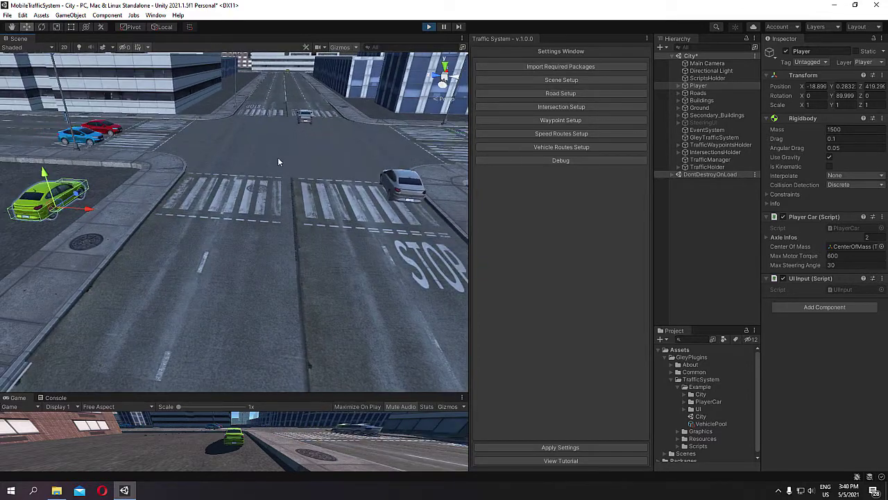
{"action": "mouse_move", "coordinate": [277, 157]}
{"action": "left_mouse_down", "text": "alt"}
{"action": "mouse_move", "coordinate": [271, 234]}
{"action": "mouse_move", "coordinate": [331, 129]}
{"action": "left_mouse_up", "text": "alt"}
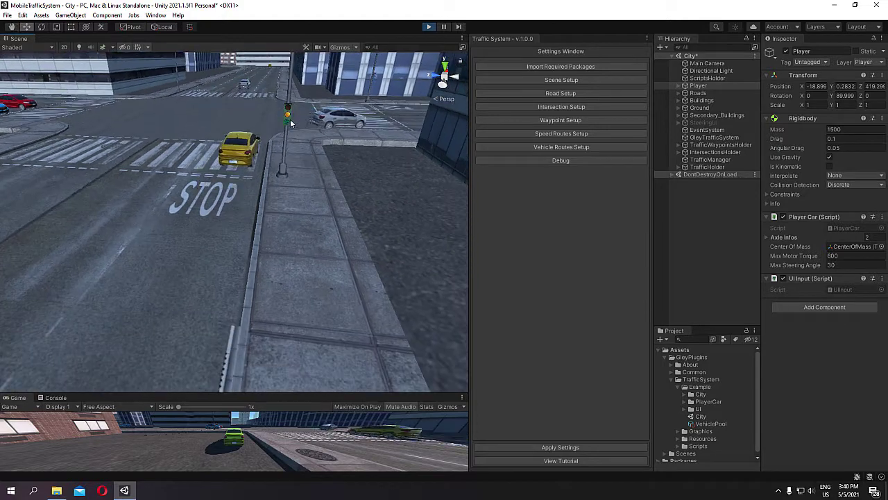